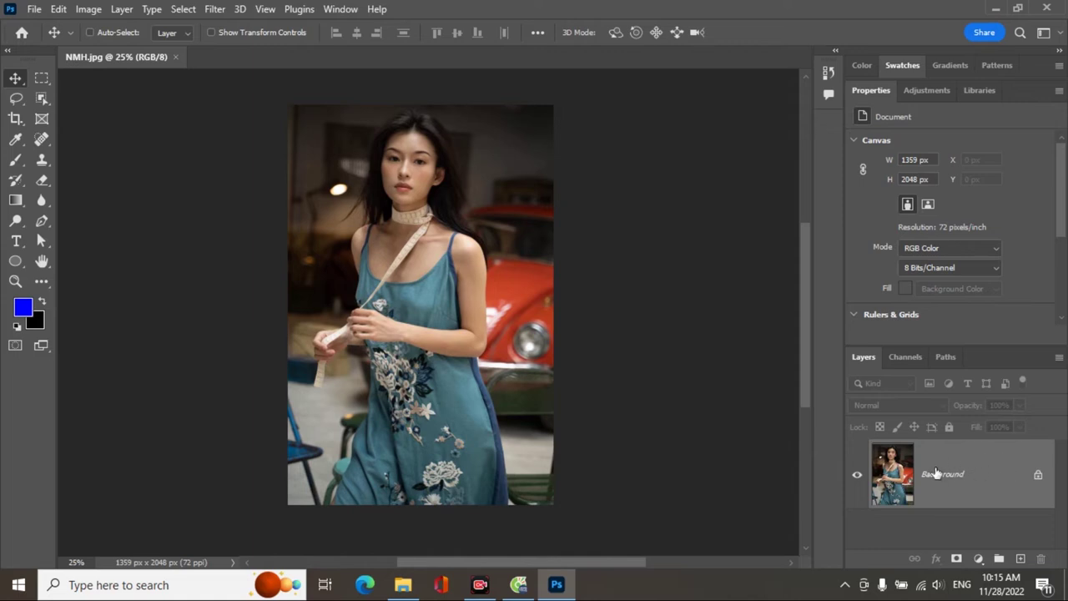
Convert the Background layer into an embedded smart object called Layer 0
right_click(996, 481)
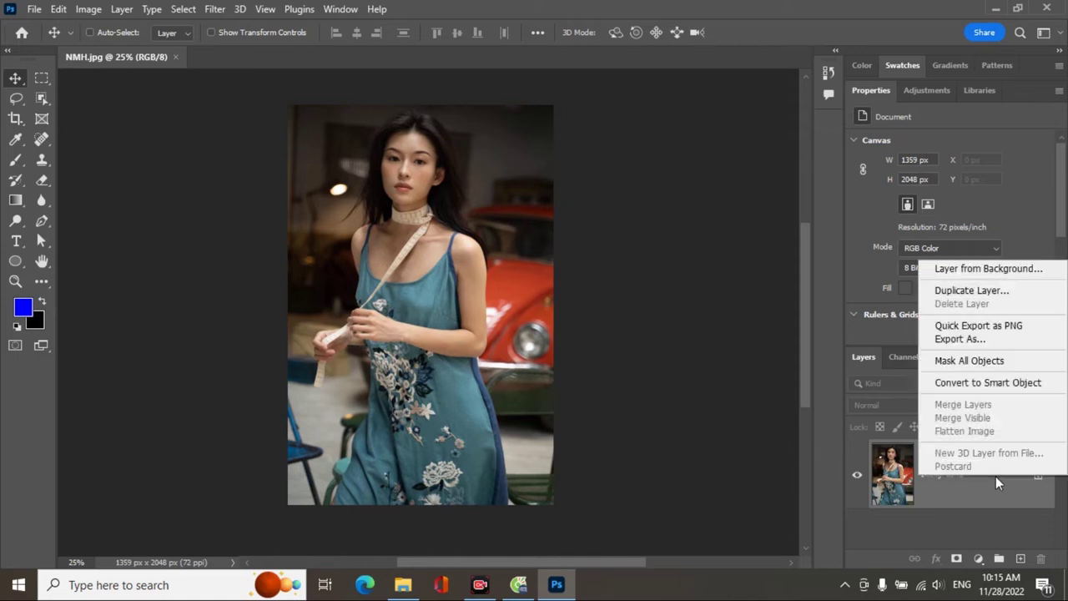
click(1011, 389)
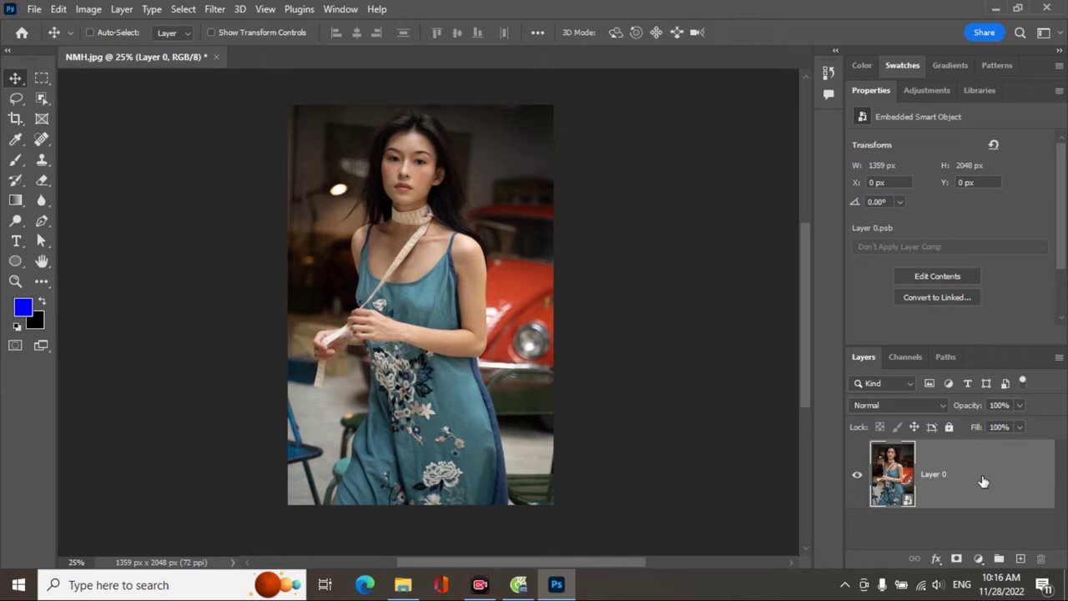
Automatically select the woman with Select > Subject
click(183, 9)
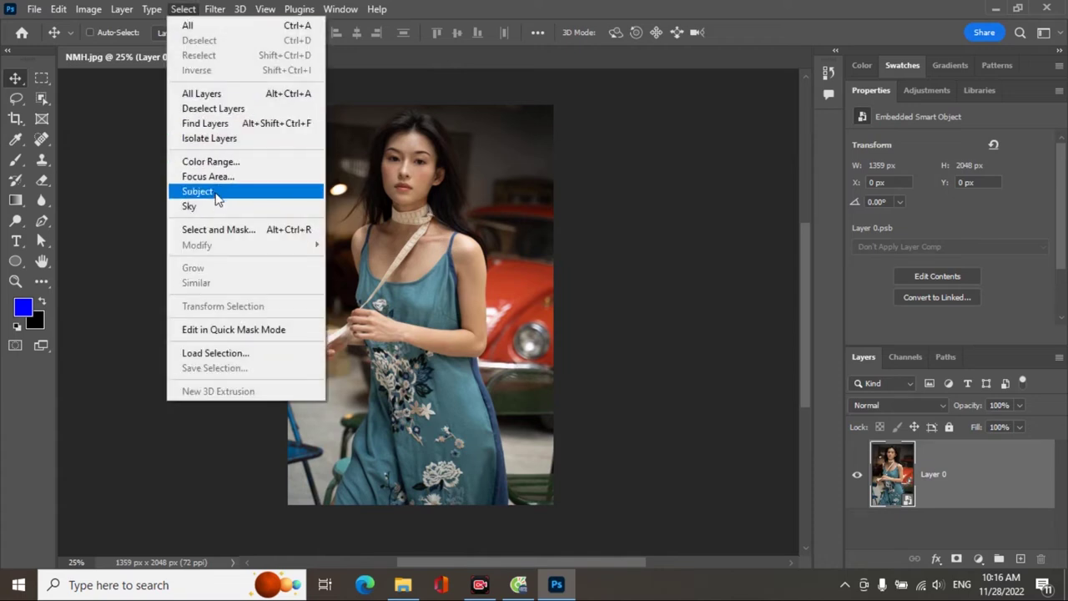
click(219, 195)
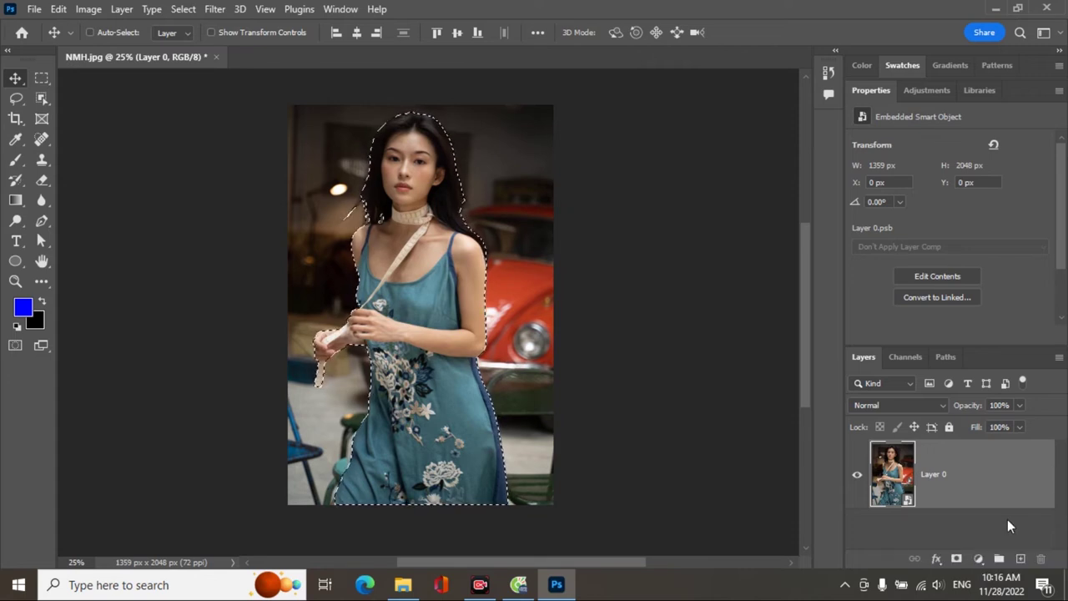
Add a Hue/Saturation adjustment layer masked to the selected woman
click(979, 561)
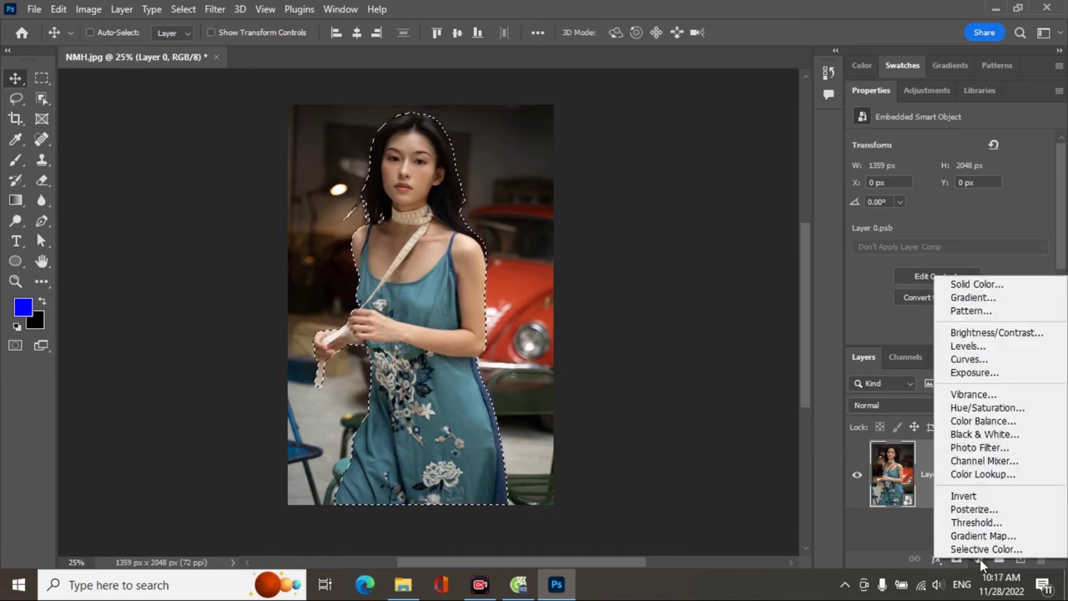
click(987, 408)
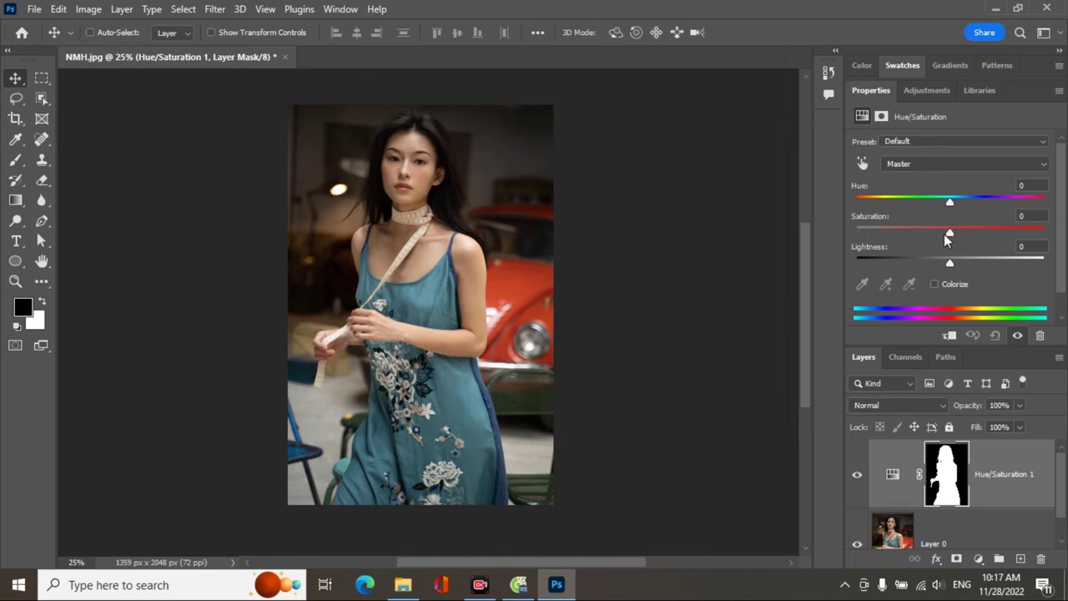
drag(949, 233, 1018, 233)
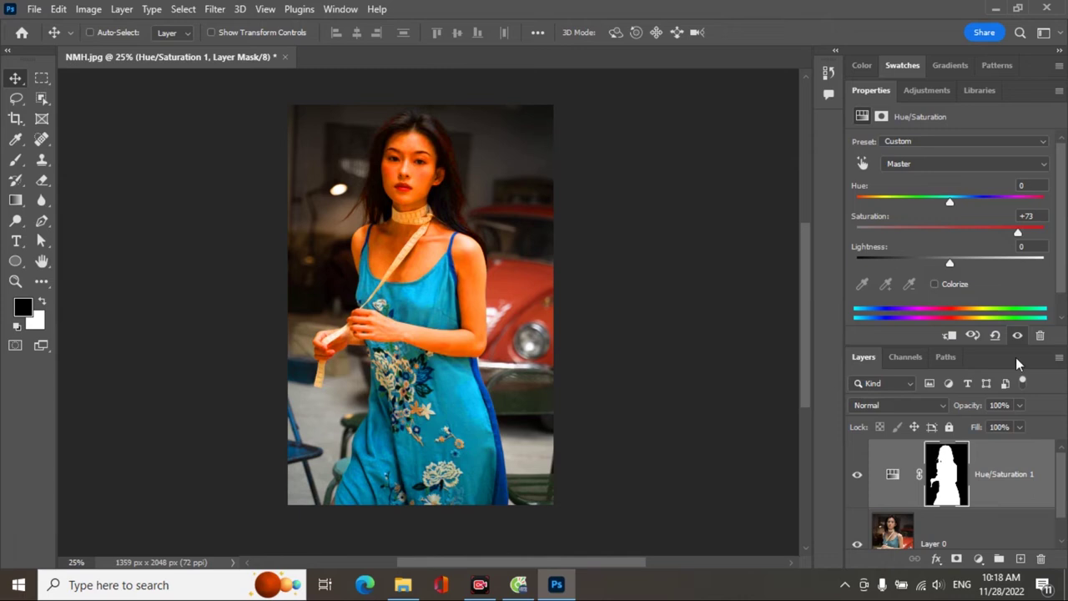
click(995, 337)
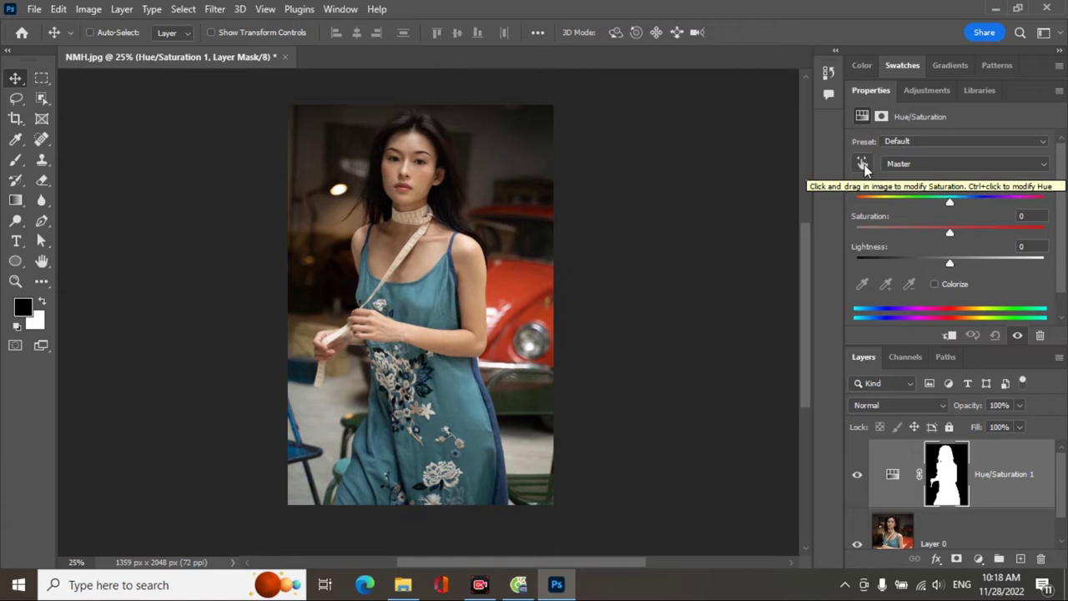
With the Targeted Adjustment tool, target Cyans on the dress and set Saturation to +58
click(864, 167)
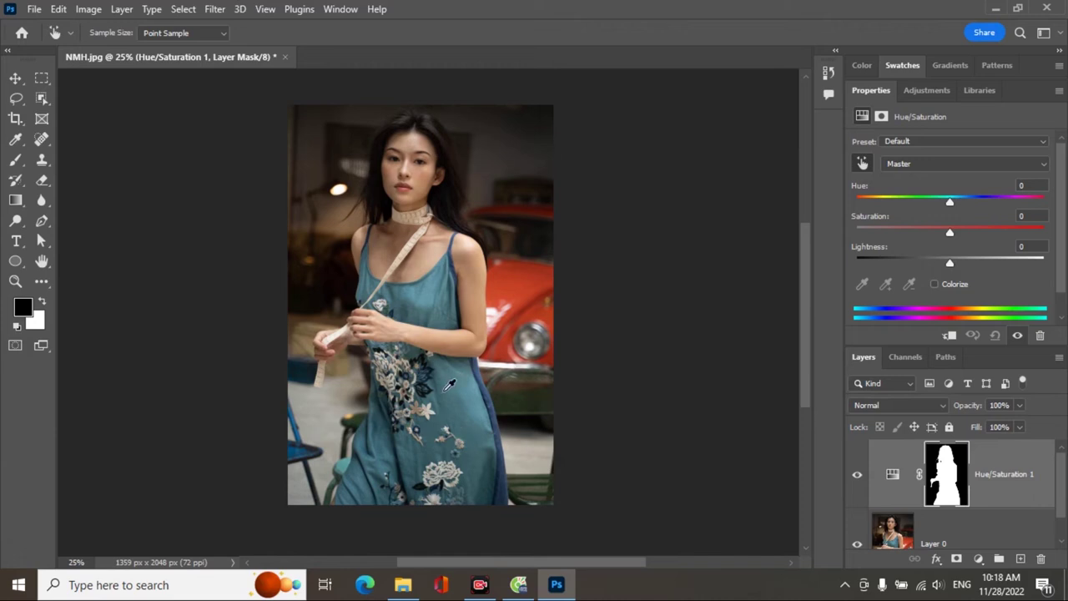
click(447, 387)
drag(444, 395, 492, 395)
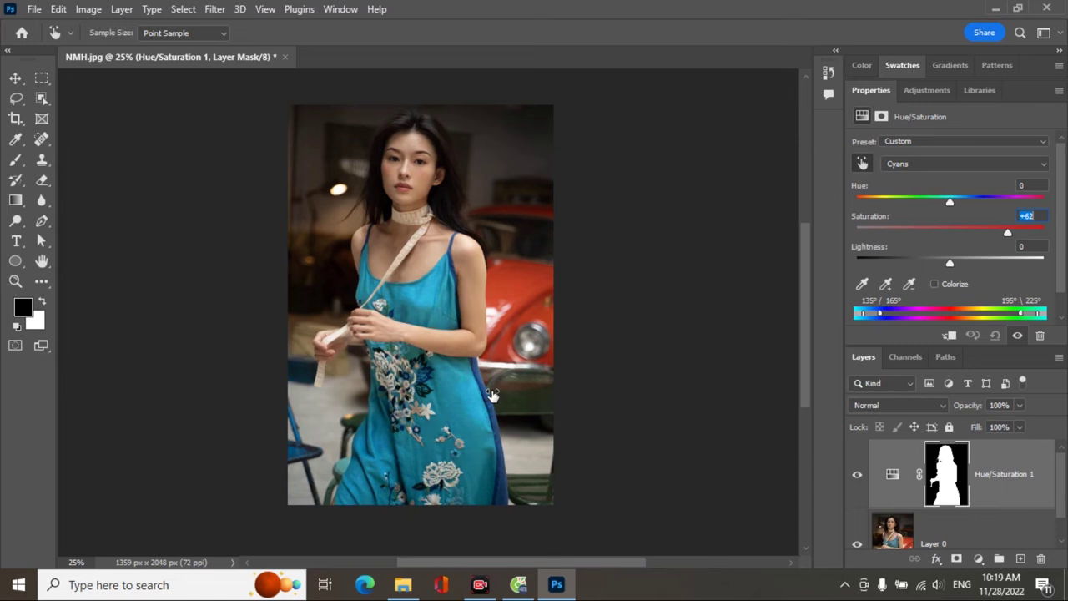
drag(492, 395, 364, 394)
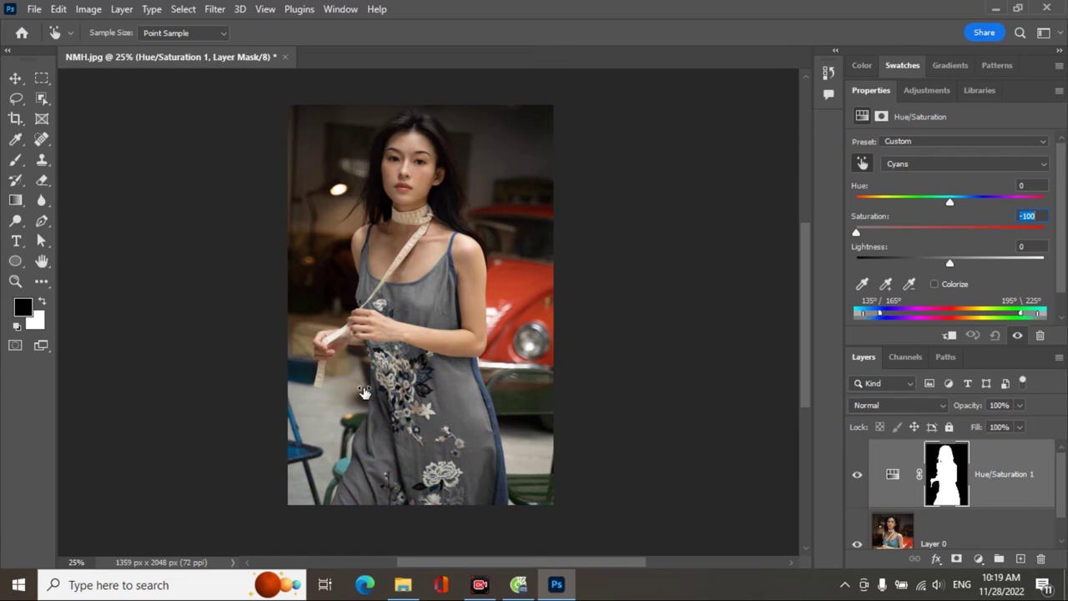
drag(364, 394, 490, 396)
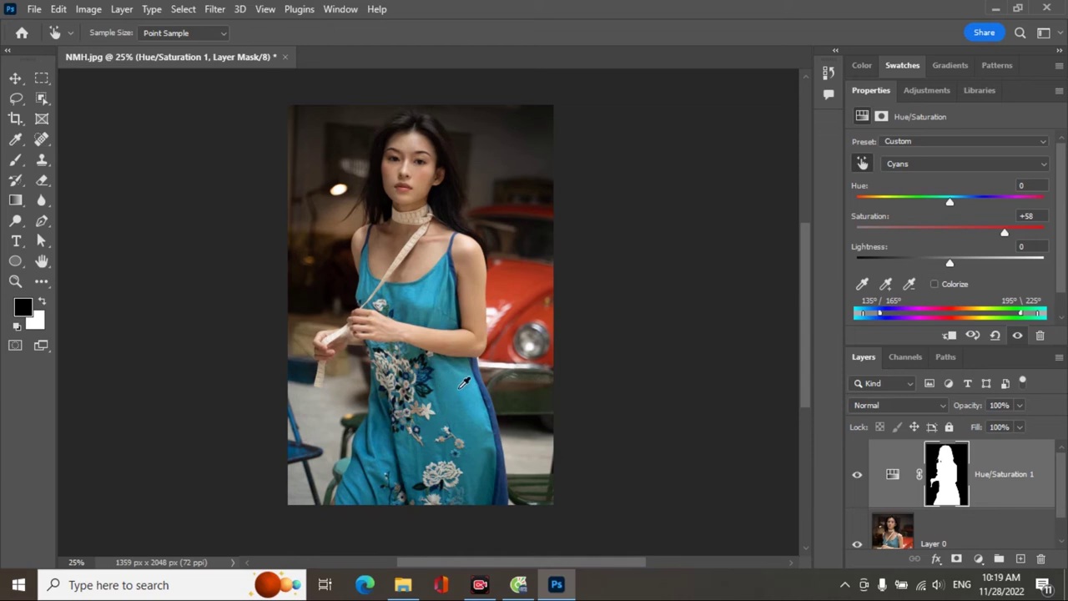
Shift the dress's Cyans hue to +128, turning it magenta
mouse_move(451, 391)
mouse_down()
mouse_move(465, 399)
mouse_move(383, 395)
mouse_up()
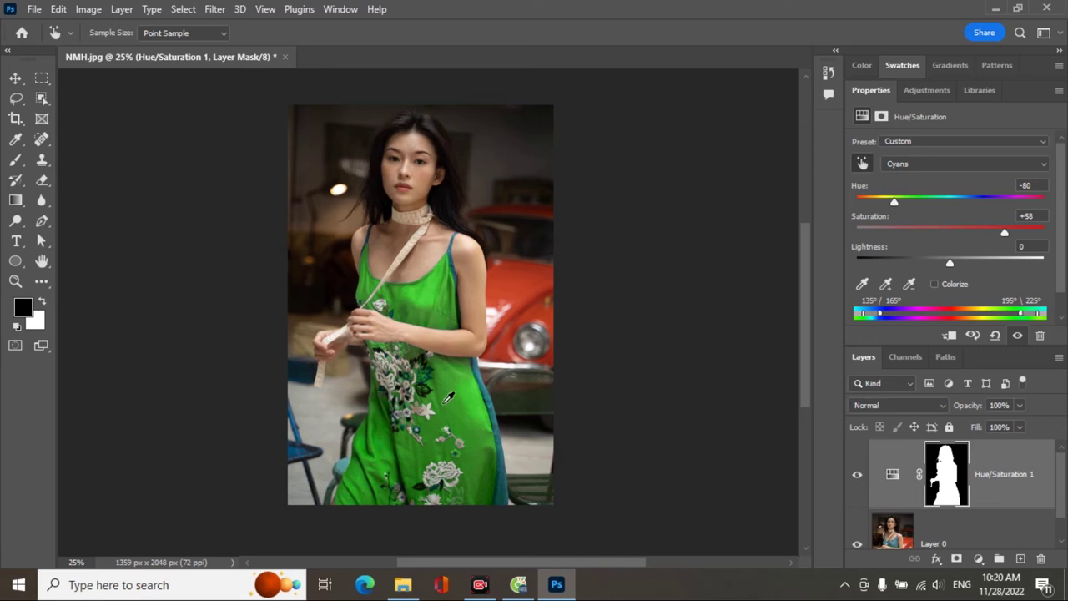
drag(453, 406, 605, 410)
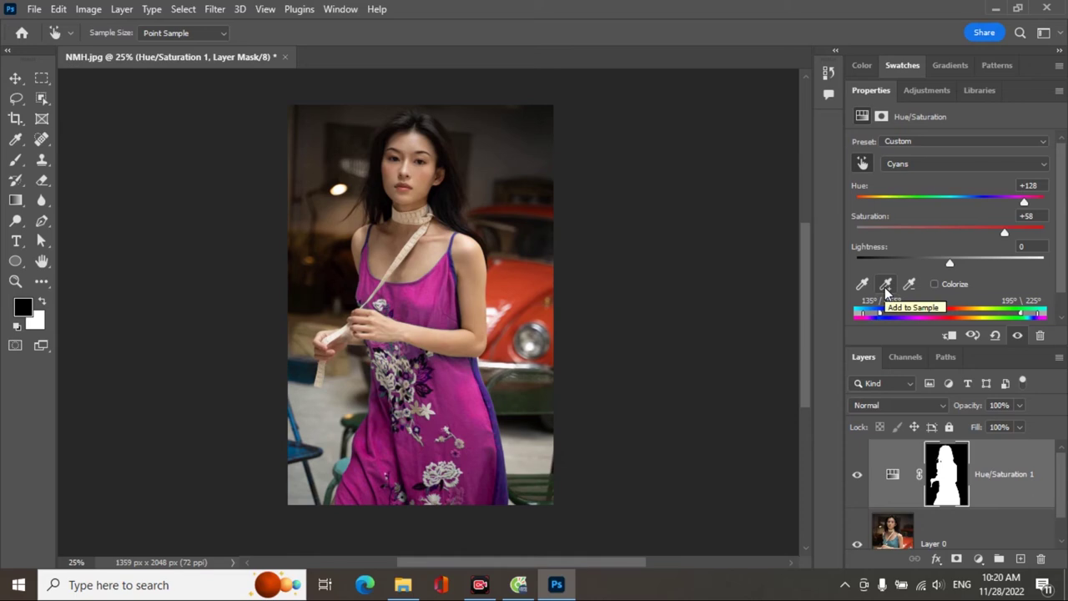
Extend the Cyans range to 219°–249° by adding the dress's dark blue edges
click(884, 287)
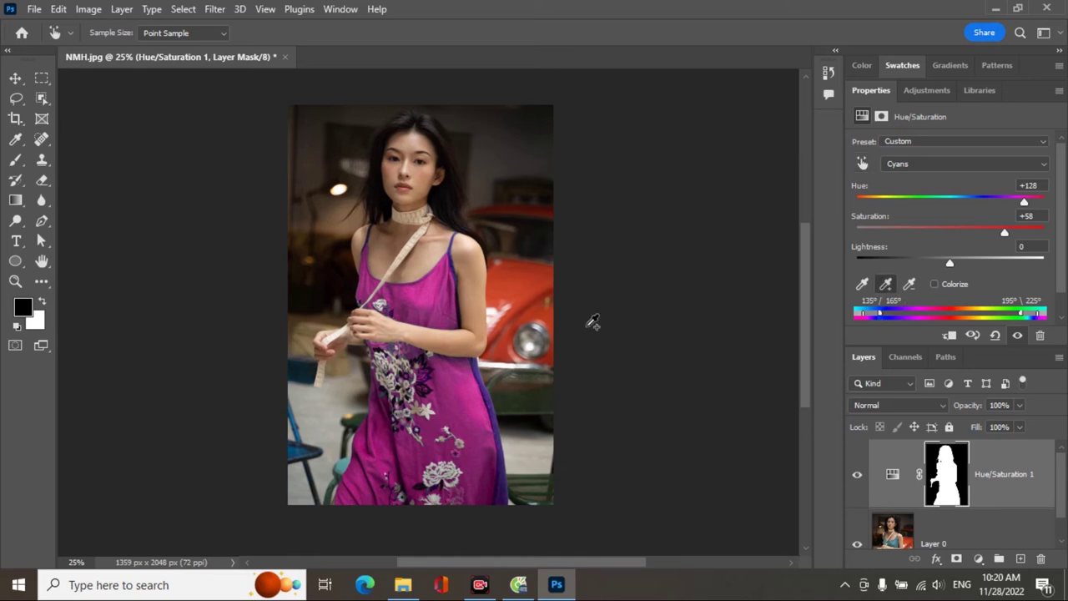
click(482, 376)
click(863, 286)
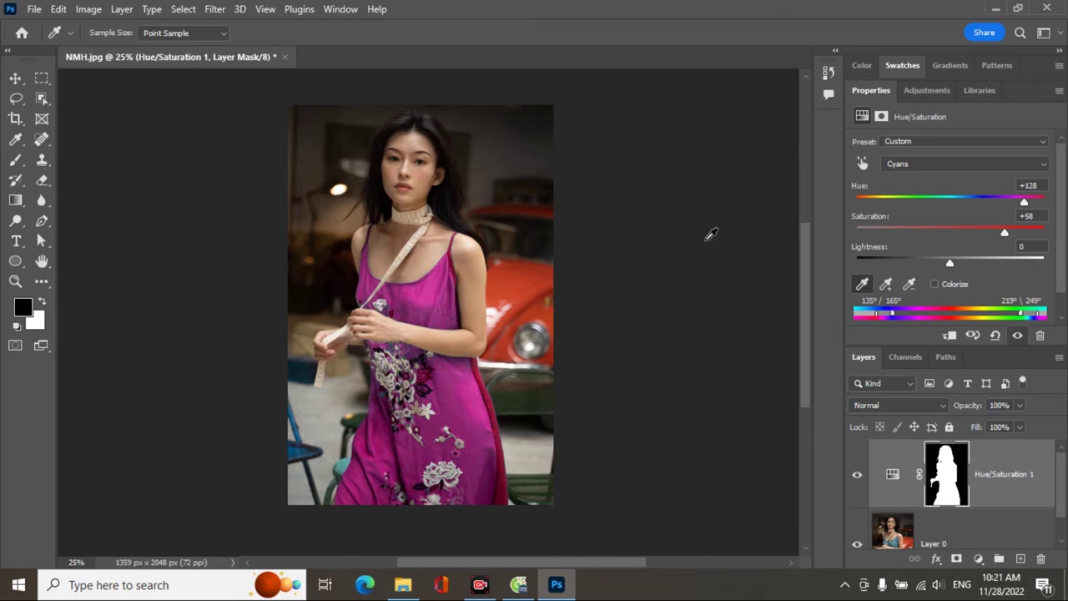
click(862, 164)
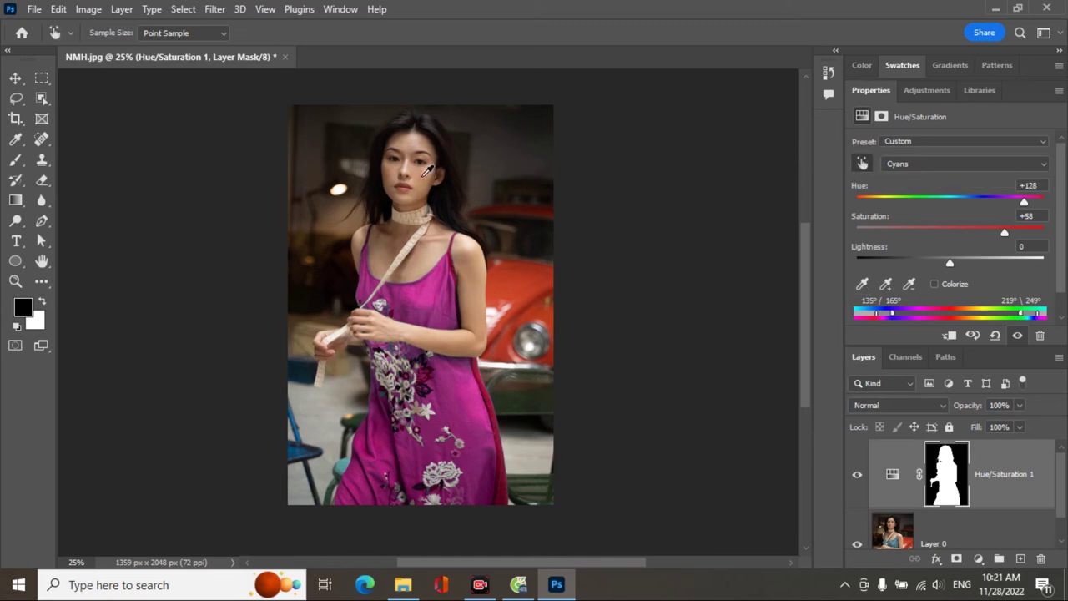
Set the dress's Cyans hue to -80 for bright green, then load the mask as a selection
drag(425, 173, 458, 186)
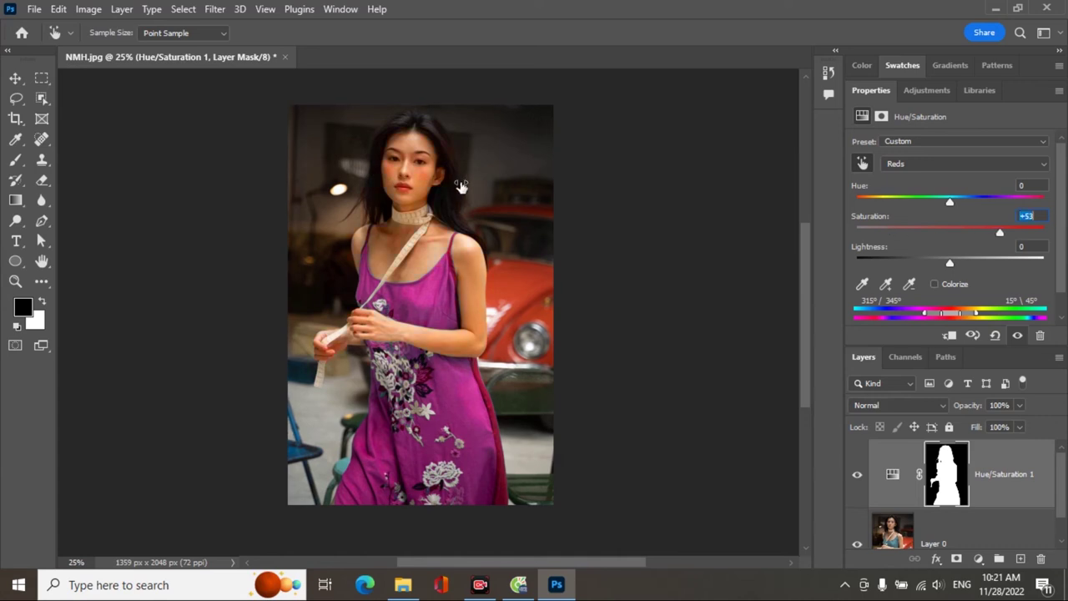
drag(459, 186, 426, 186)
click(478, 395)
drag(460, 407, 310, 405)
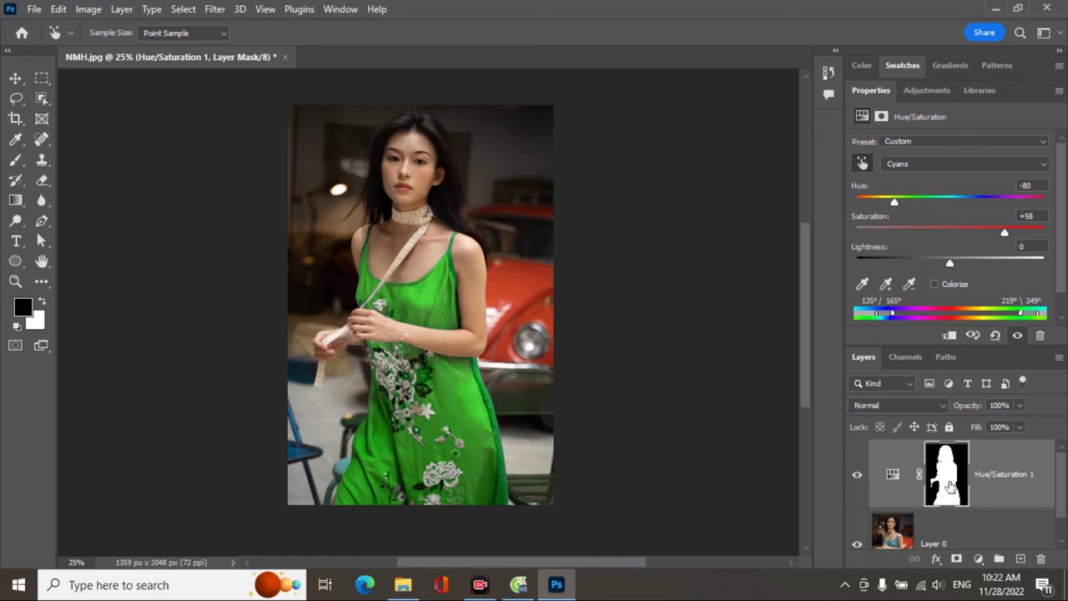
drag(962, 486, 945, 484)
ctrl+click(947, 486)
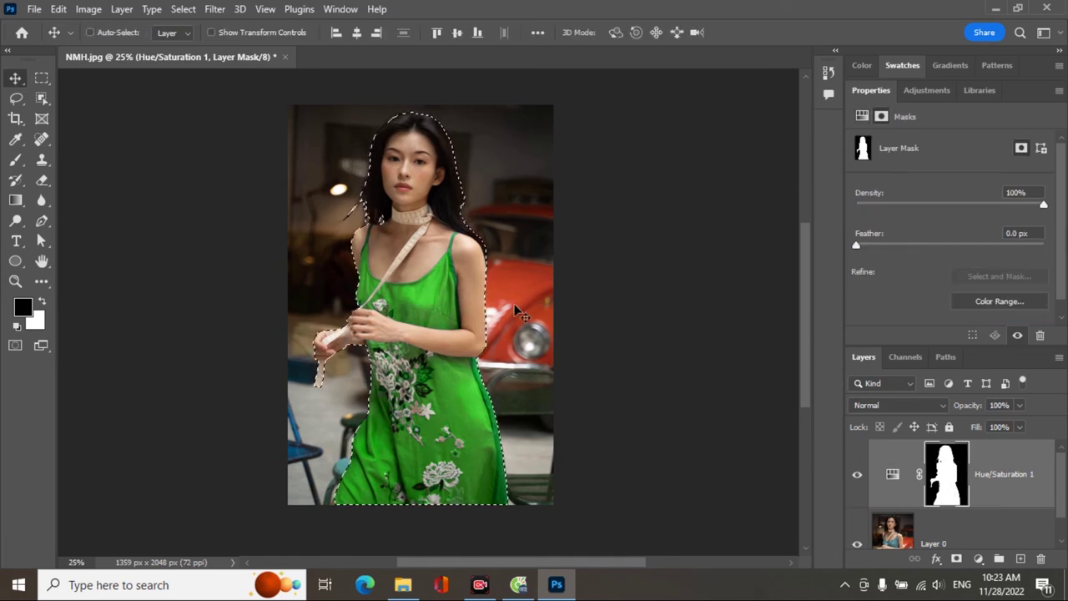
Invert the selection and add a Levels adjustment with midtones at 0.71 to darken the background
click(183, 9)
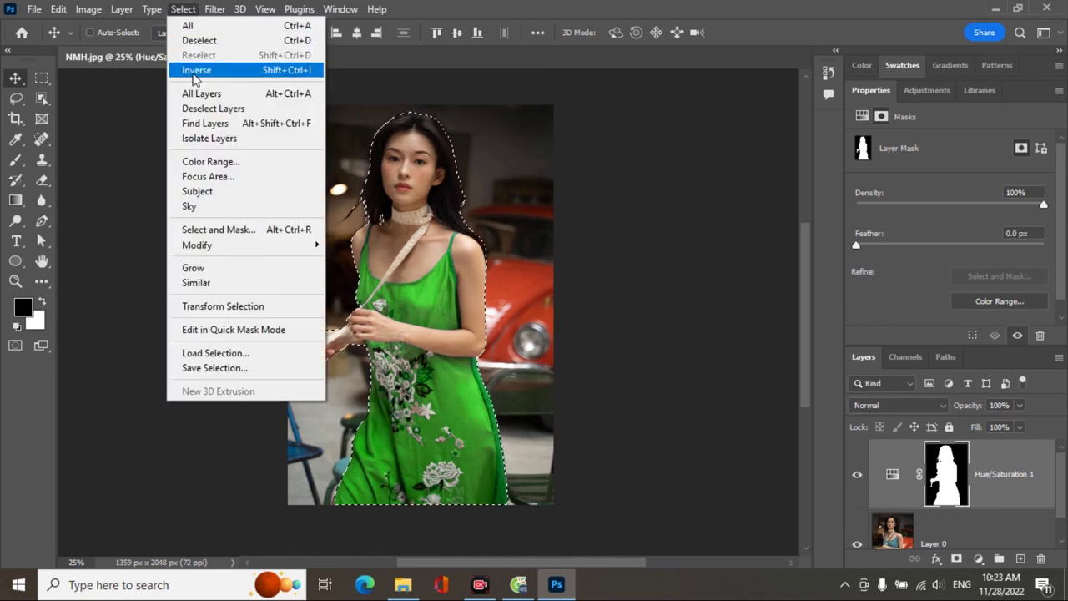
click(192, 72)
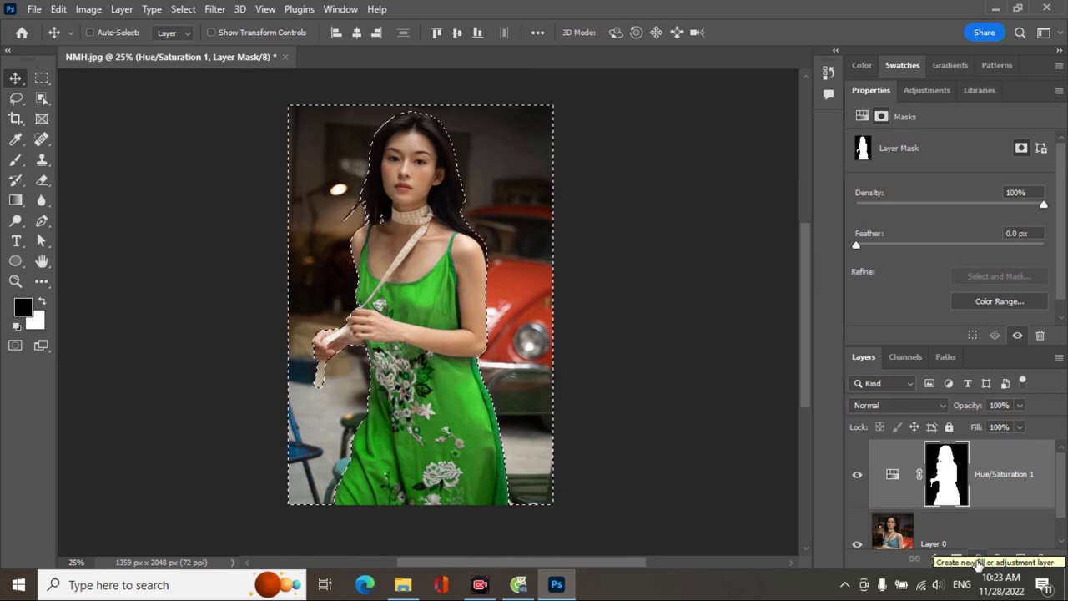
click(978, 563)
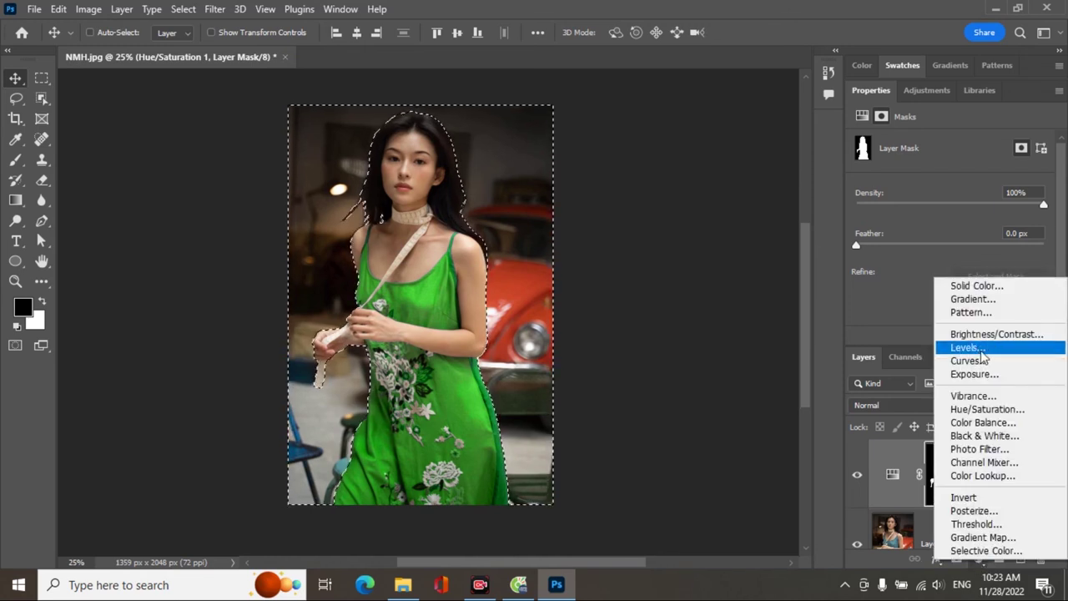
click(689, 328)
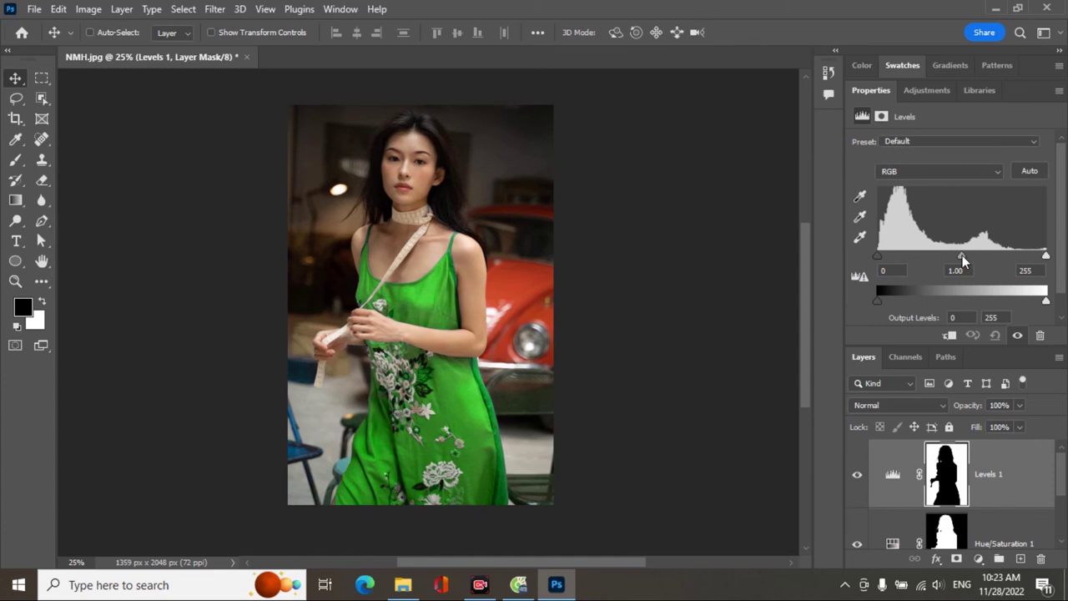
drag(962, 256, 981, 256)
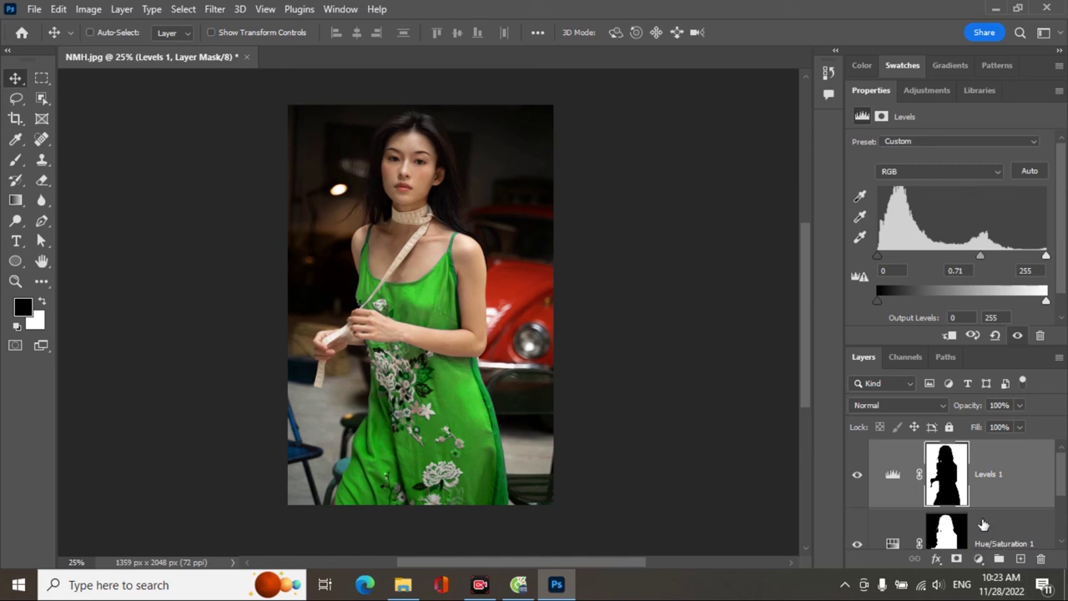
drag(954, 487, 948, 475)
Load the Levels 1 mask as a selection and soften it with a 7.4-pixel Gaussian Blur
ctrl+click(948, 476)
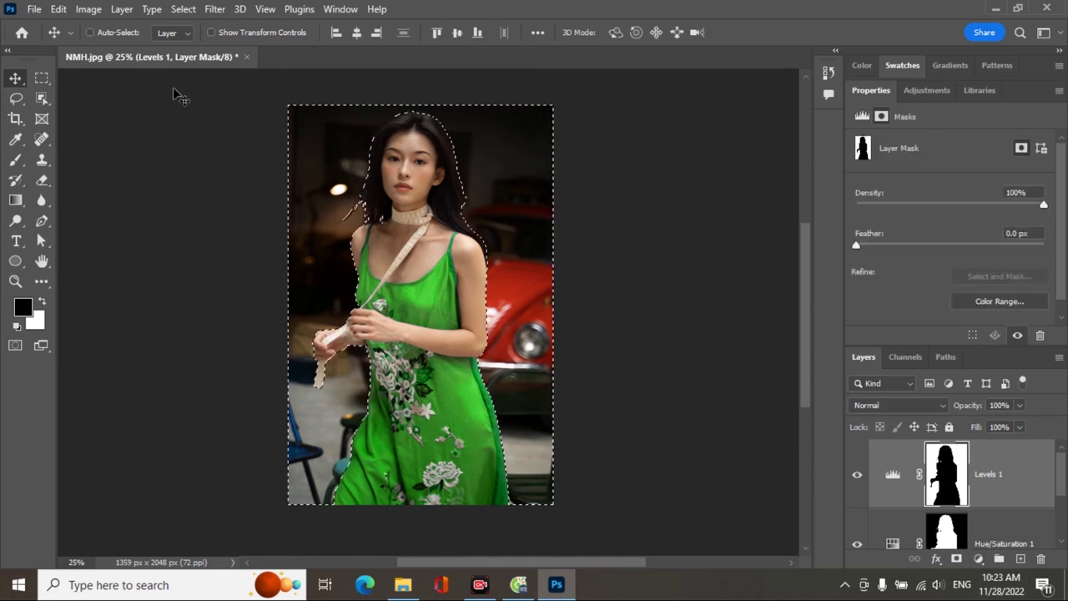
click(212, 10)
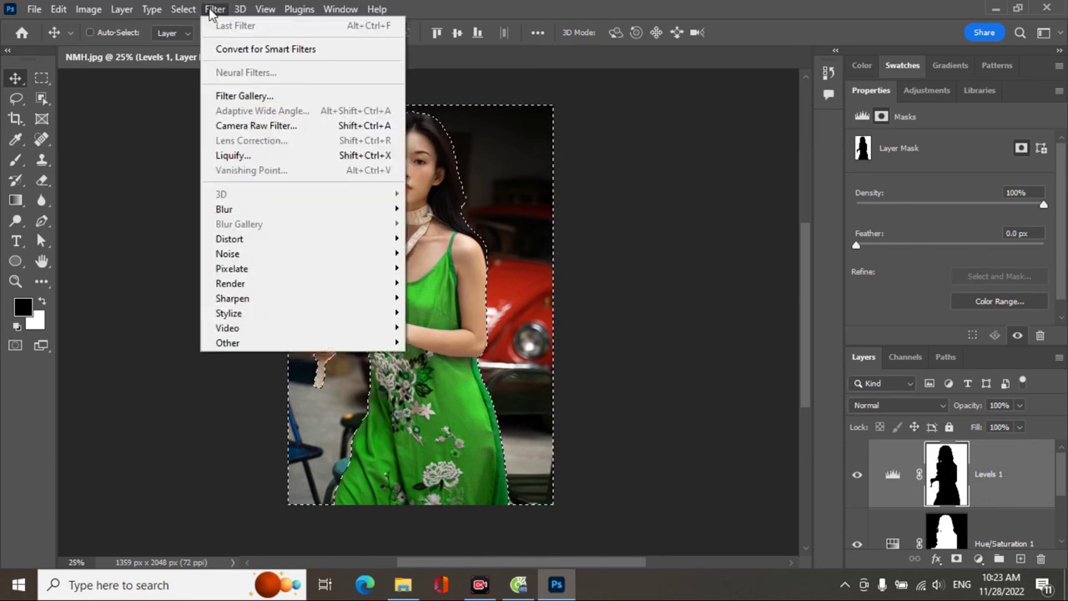
mouse_move(224, 208)
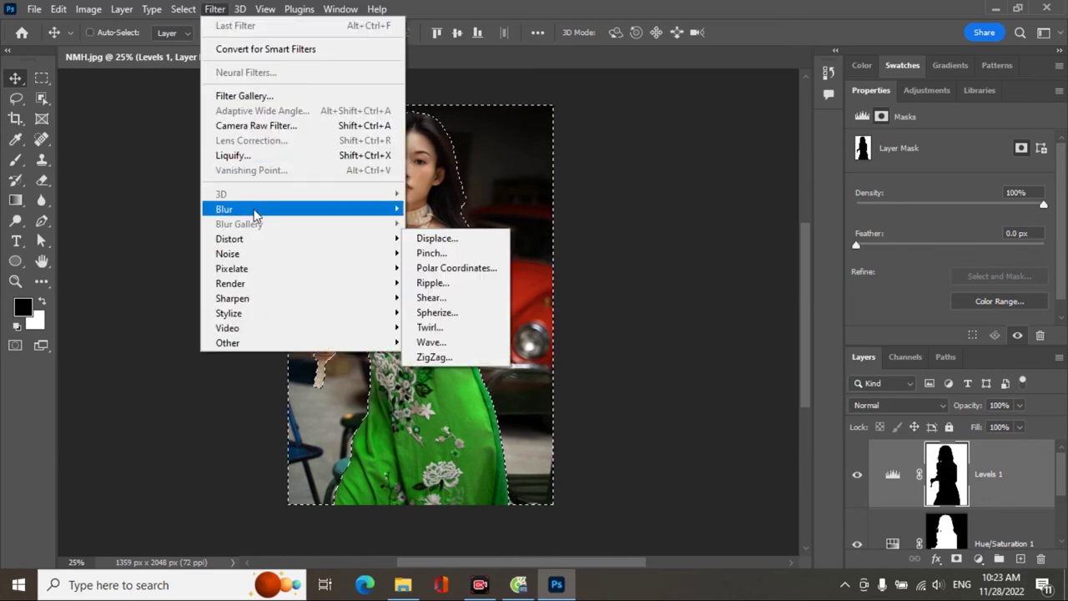
click(430, 267)
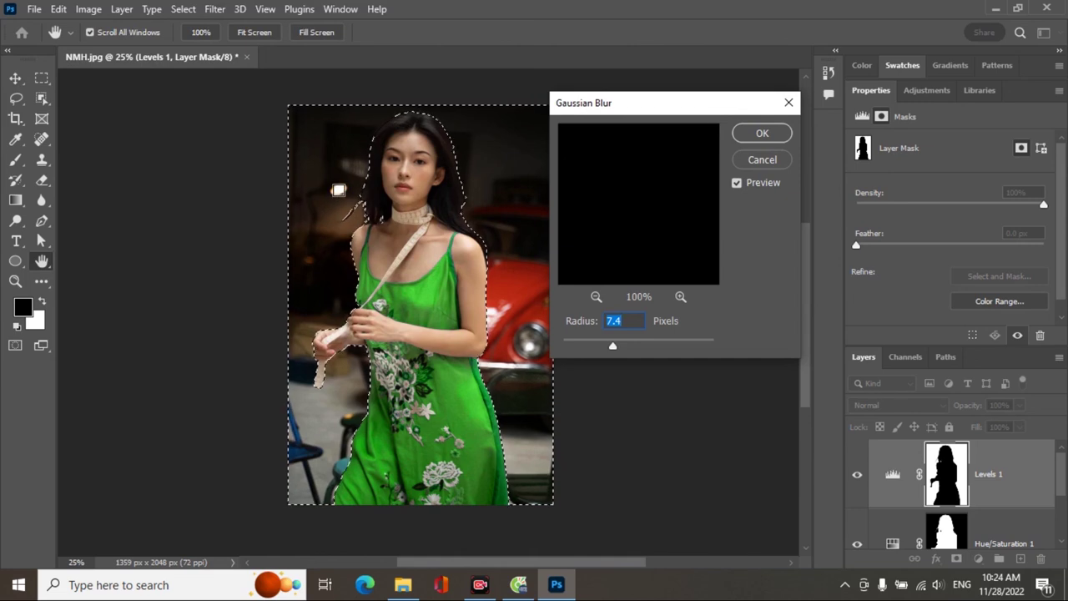
click(338, 194)
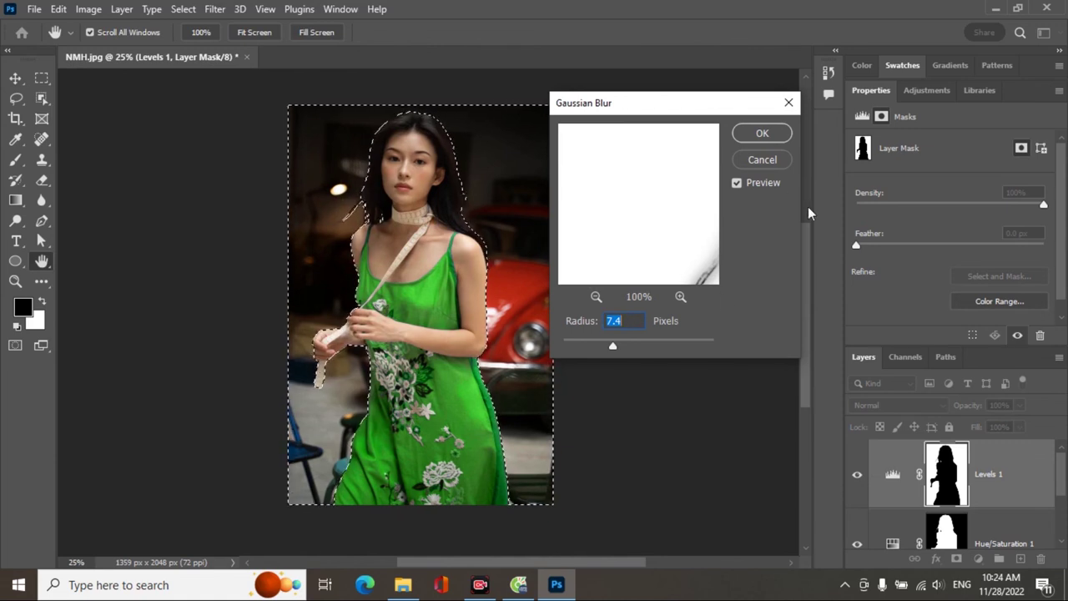
click(762, 159)
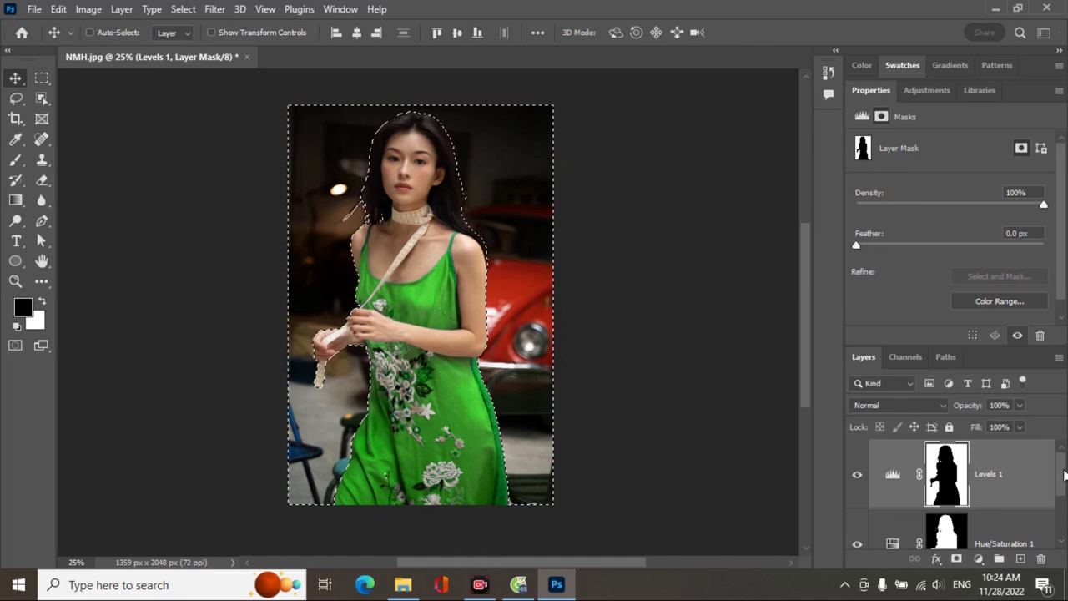
scroll(1062, 474, down, 2)
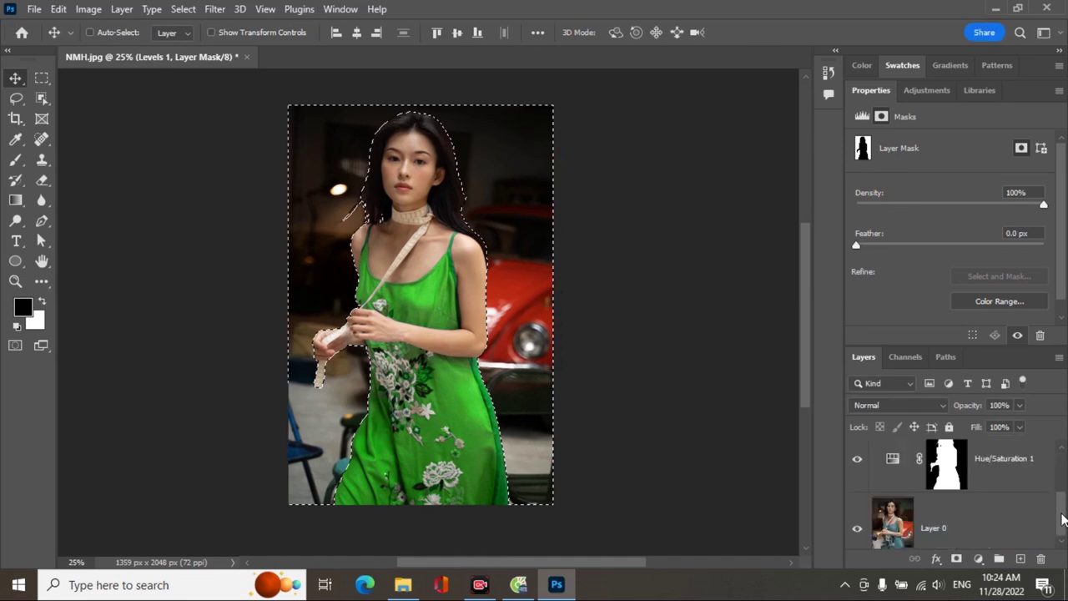
Blur the background of Layer 0 with a 4.6-pixel Gaussian Blur
click(926, 525)
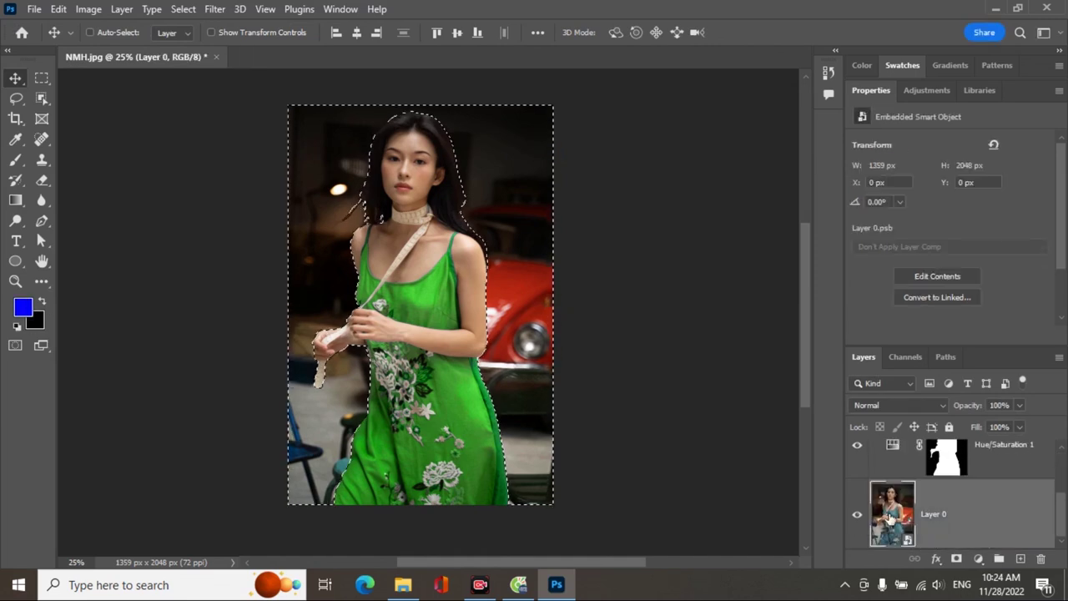
click(212, 10)
mouse_move(224, 209)
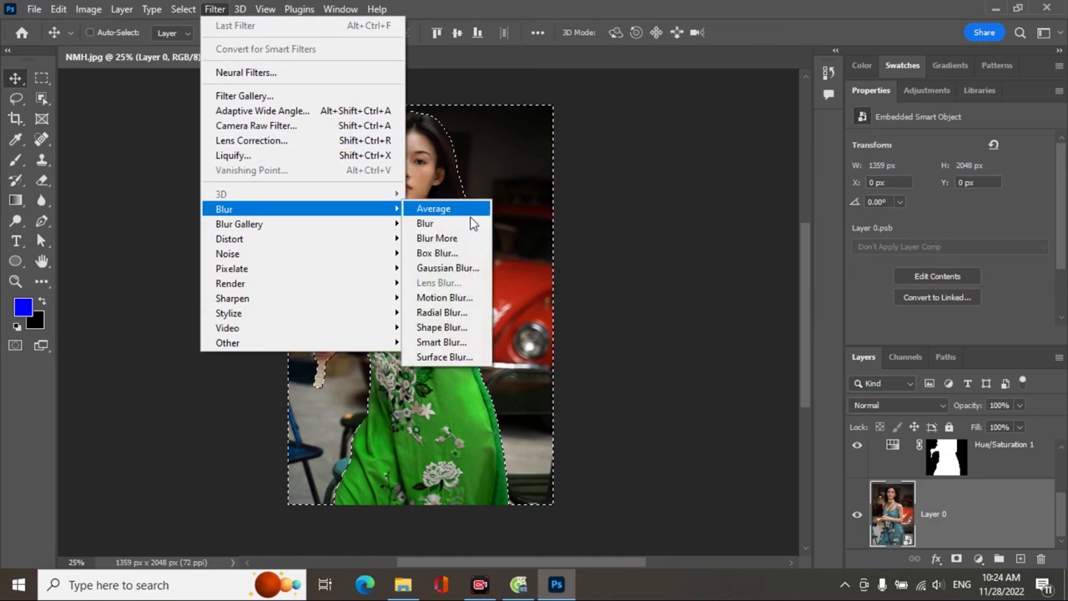
click(448, 268)
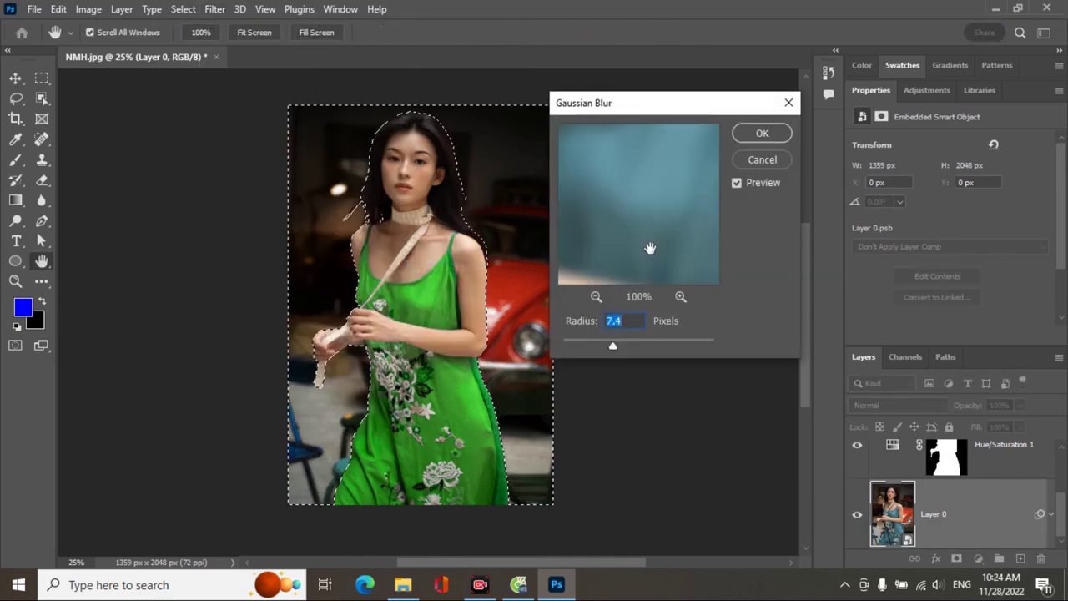
click(506, 321)
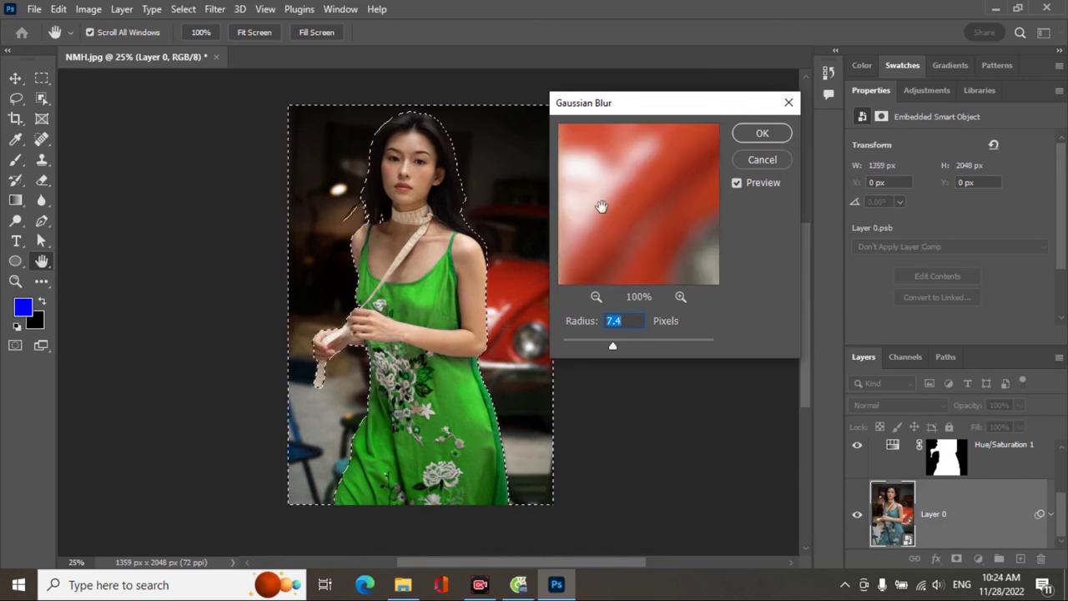
click(507, 314)
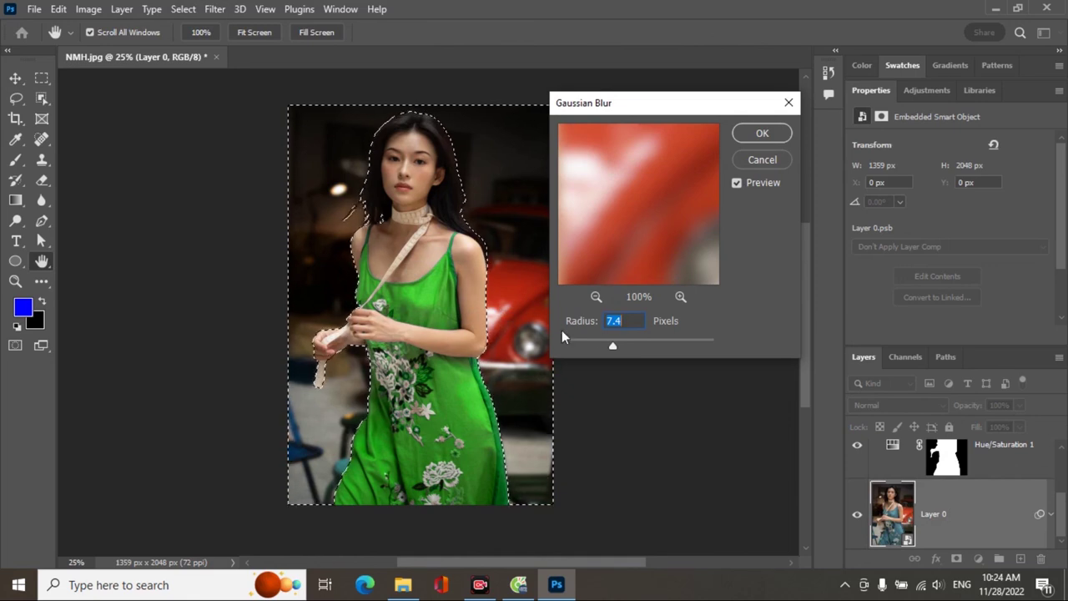
drag(613, 346, 600, 346)
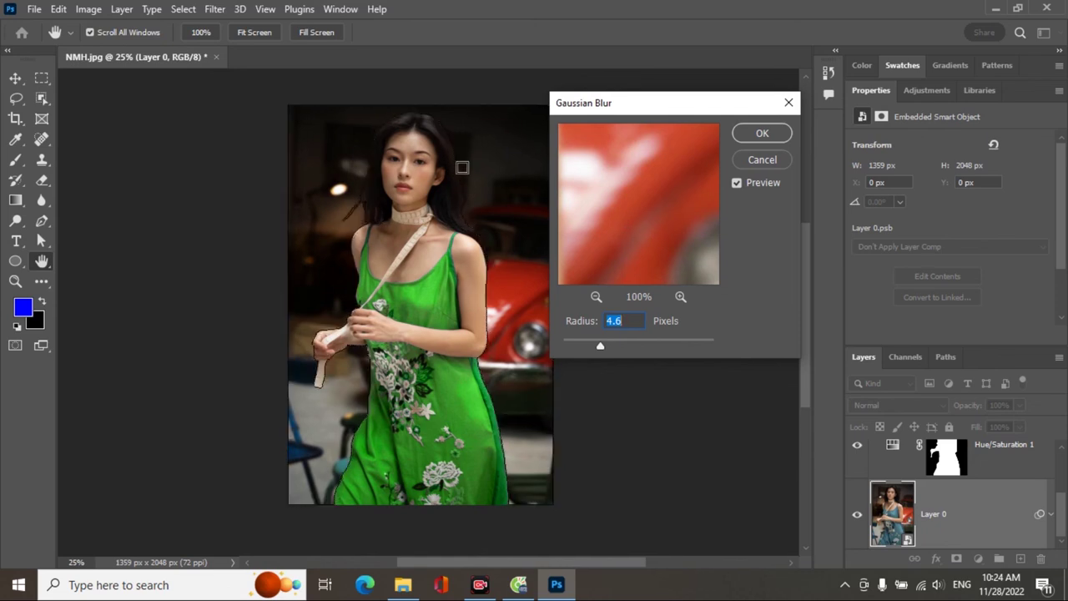
click(762, 135)
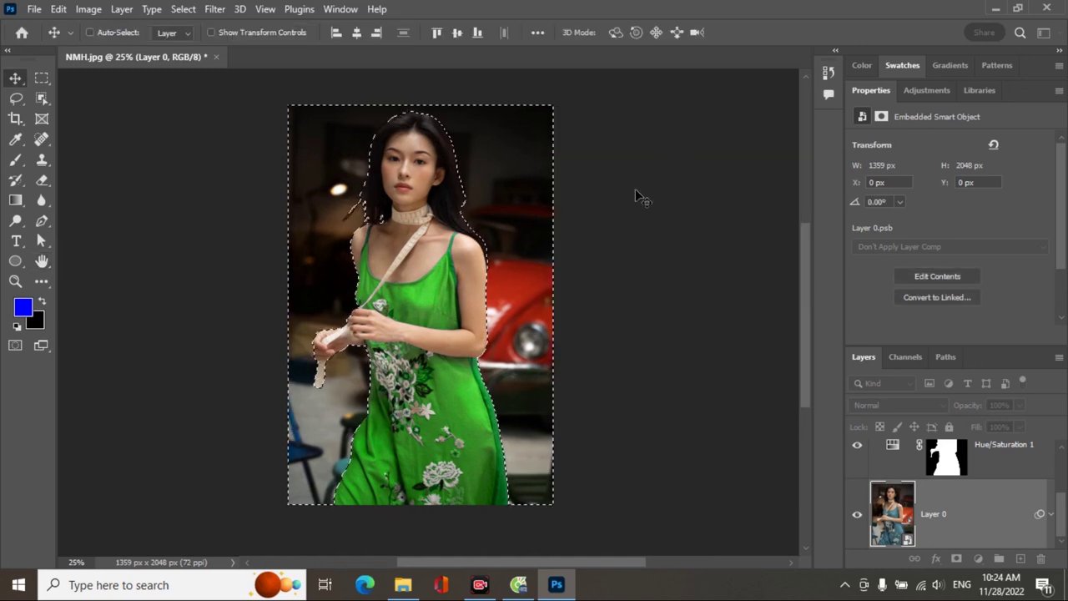